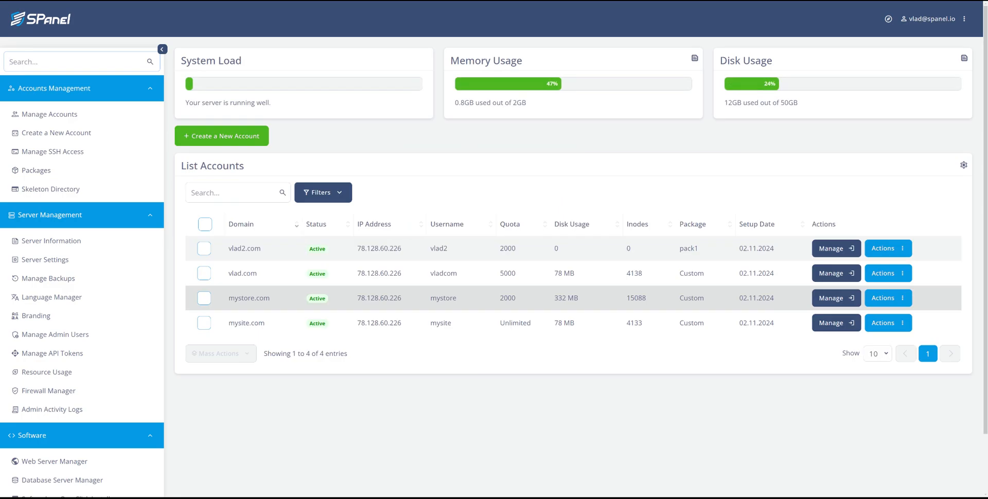
- Manage the mysite.com hosting account and open its WordPress Manager
{"action": "left_click", "coordinate": [833, 326]}
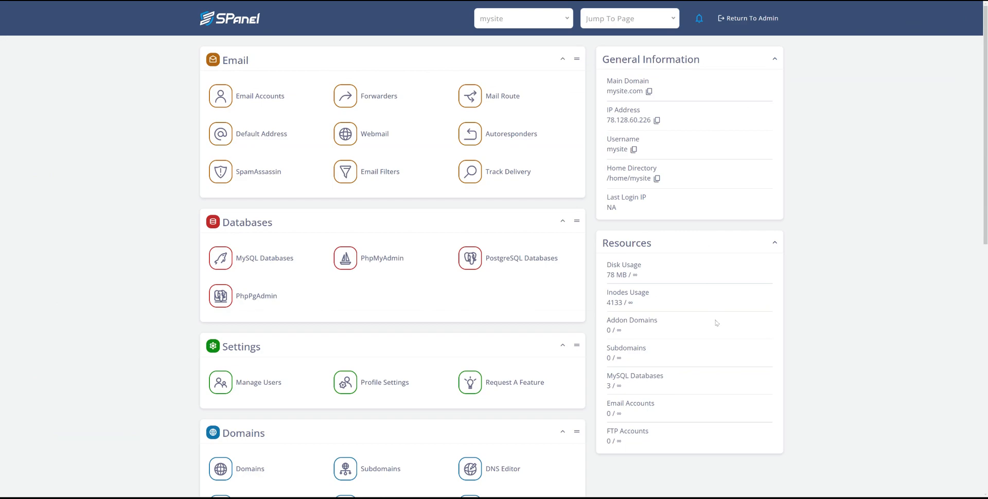
{"action": "scroll", "coordinate": [280, 298], "scroll_direction": "down", "scroll_amount": 10}
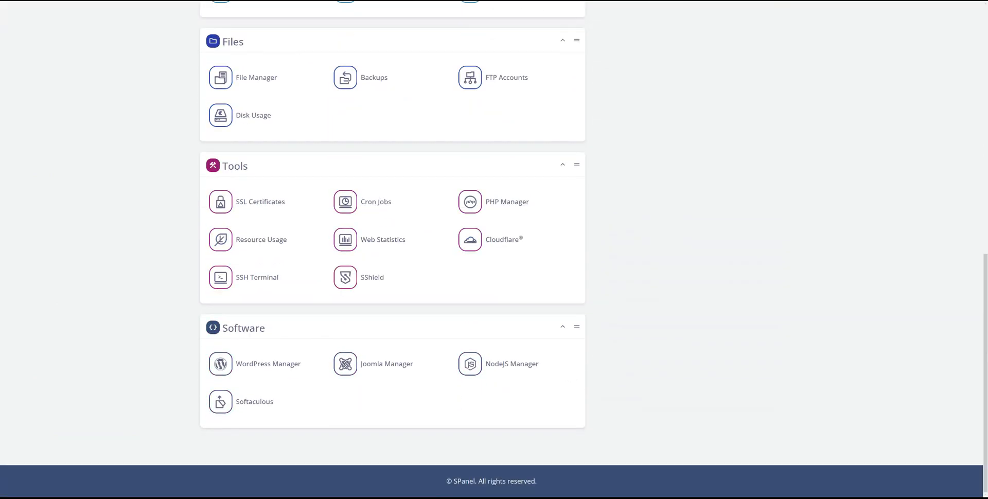
{"action": "left_click", "coordinate": [250, 366]}
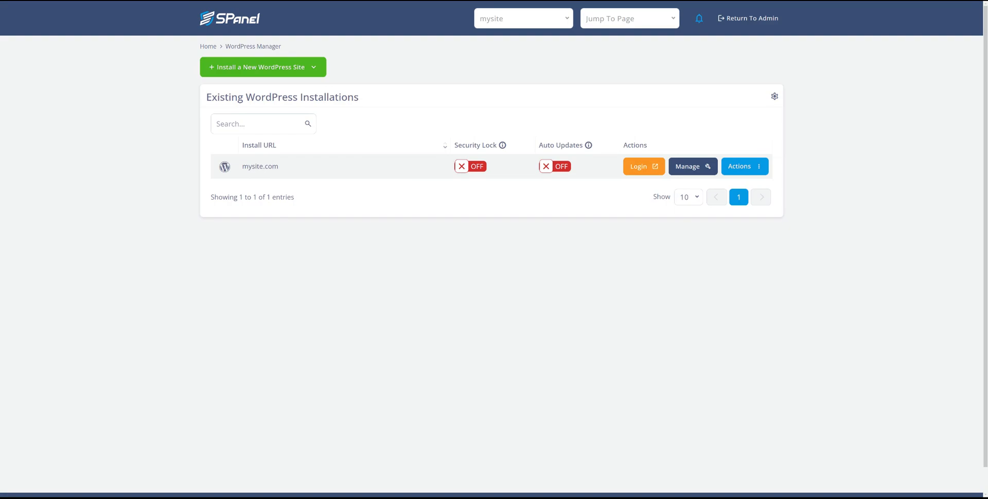
- Toggle the security lock of the mysite.com installation on and back off, and enable its automatic updates
{"action": "left_click", "coordinate": [470, 167]}
{"action": "left_click", "coordinate": [463, 167]}
{"action": "left_click", "coordinate": [556, 167]}
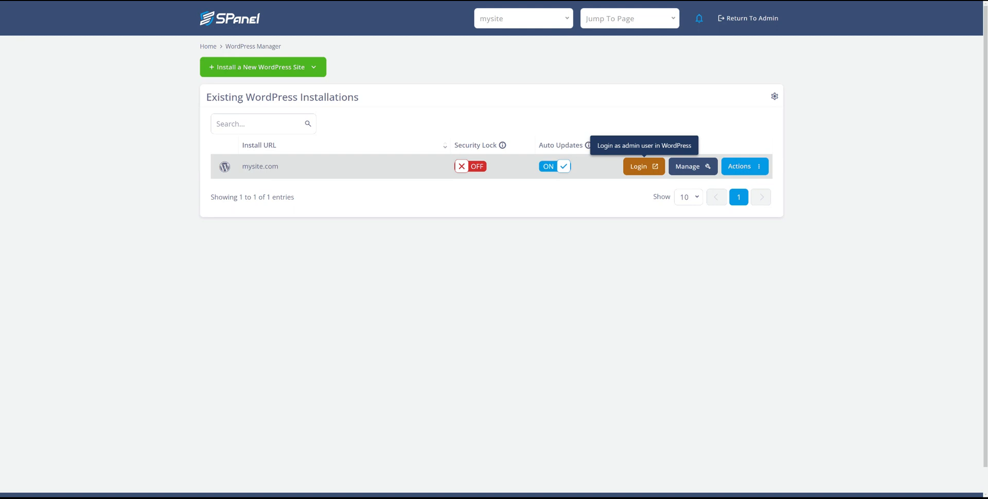
- Run the command "theme list" in the WP CLI terminal for mysite.com and close the terminal
{"action": "left_click", "coordinate": [748, 166]}
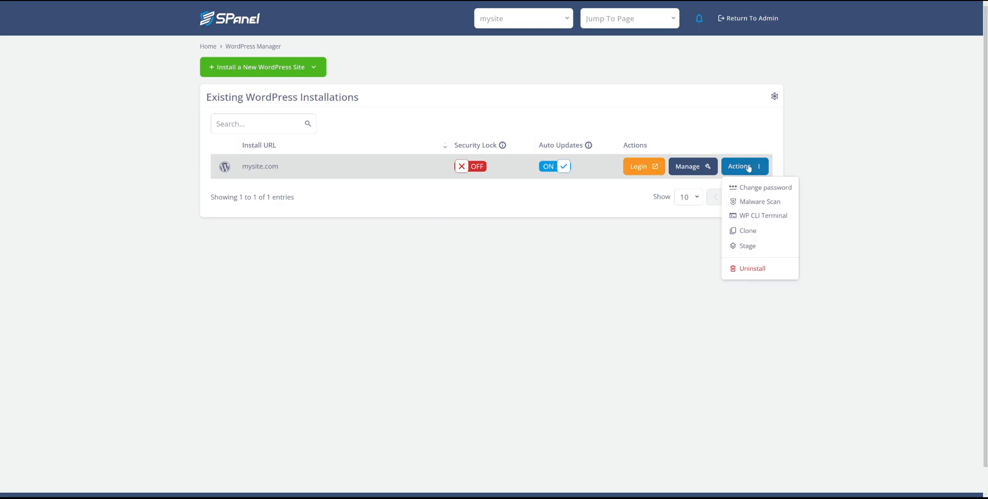
{"action": "left_click", "coordinate": [762, 216]}
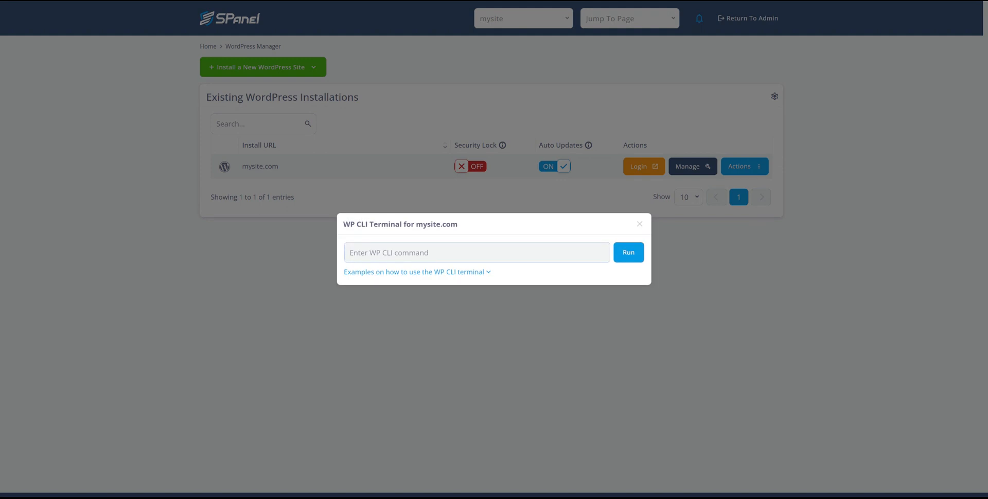
{"action": "type", "text": "theme list"}
{"action": "left_click", "coordinate": [629, 252]}
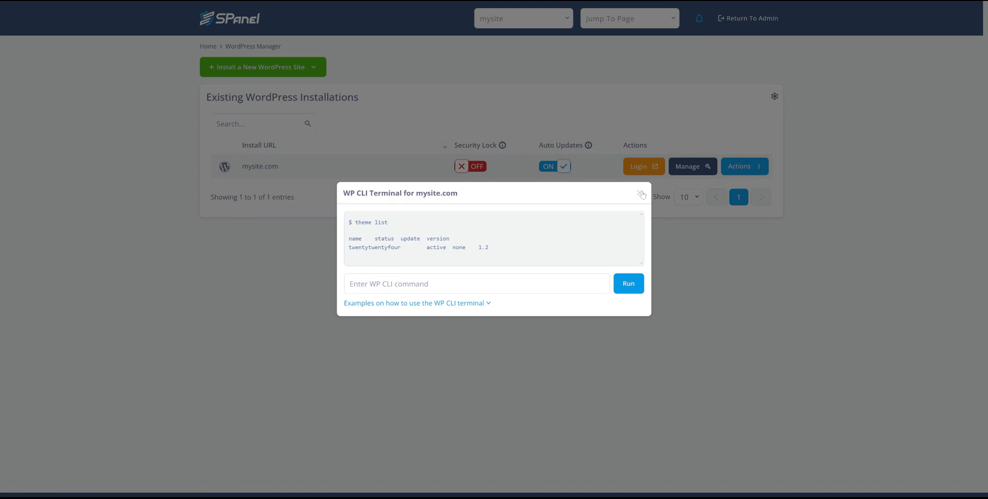
{"action": "left_click", "coordinate": [641, 194]}
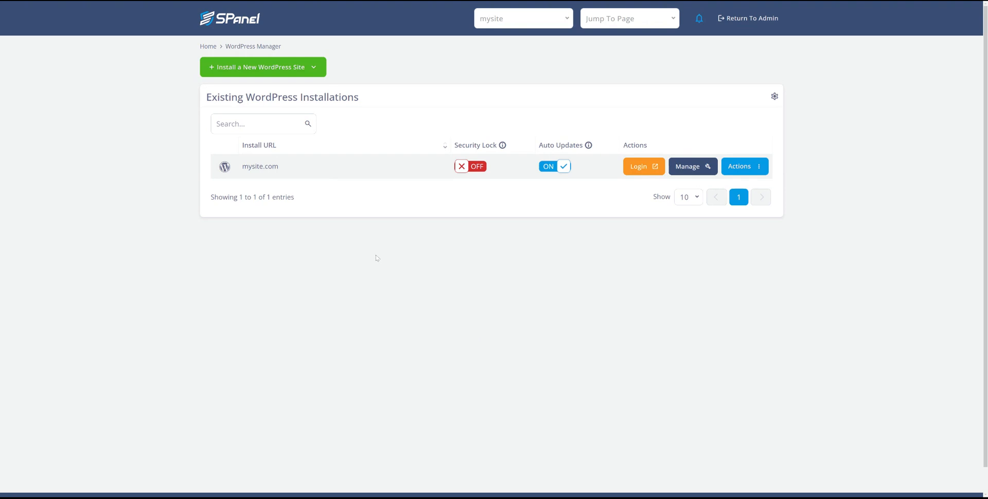
- Clone the mysite.com WordPress installation to the folder clone123 on the same domain
{"action": "left_click", "coordinate": [748, 168]}
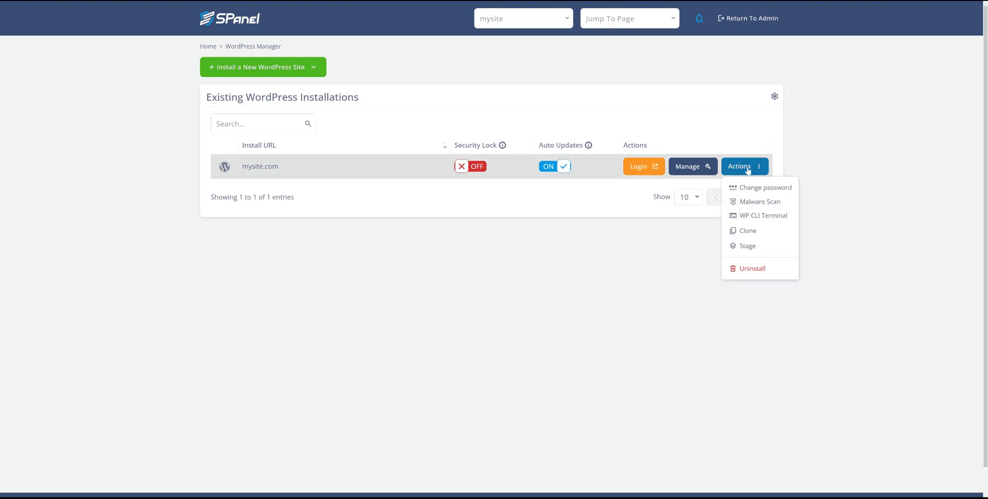
{"action": "left_click", "coordinate": [755, 234]}
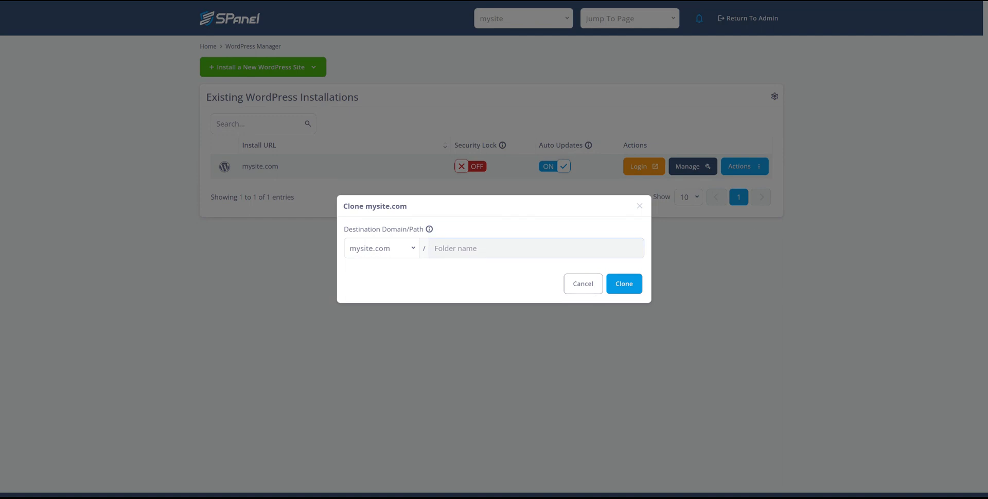
{"action": "type", "text": "clone123"}
{"action": "left_click", "coordinate": [624, 283]}
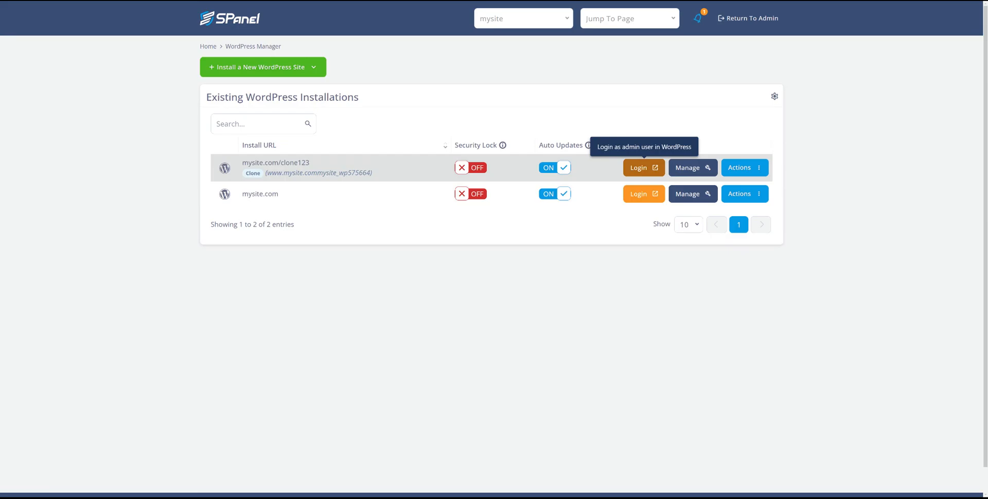
- Uninstall the cloned WordPress installation mysite.com/clone123
{"action": "left_click", "coordinate": [749, 168]}
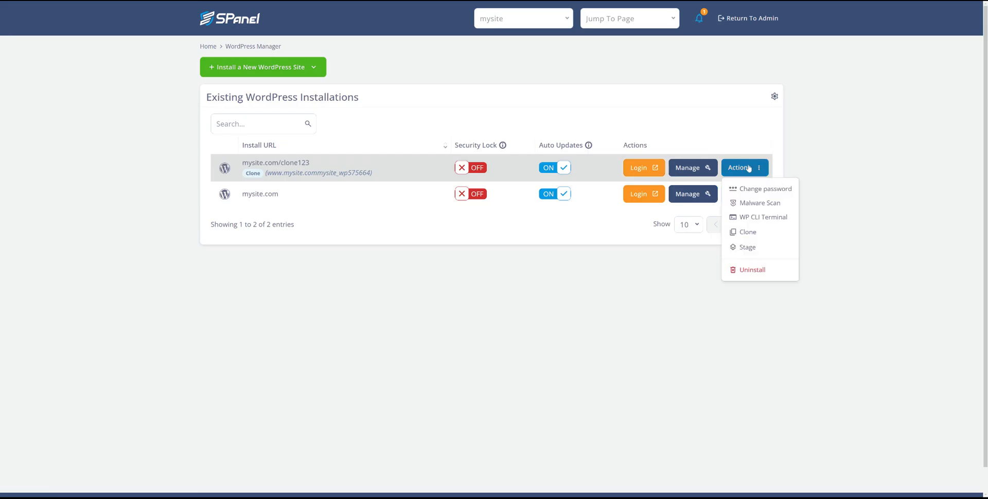
{"action": "left_click", "coordinate": [758, 271]}
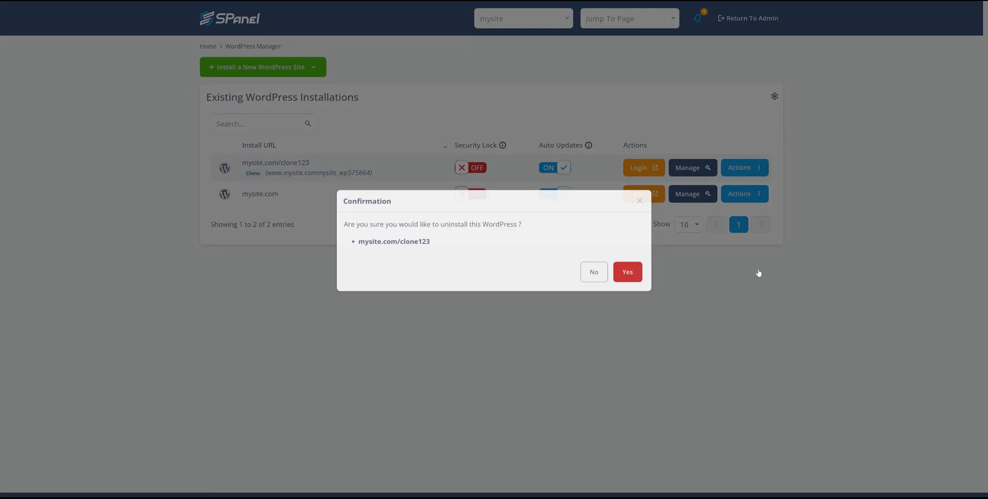
{"action": "left_click", "coordinate": [624, 278]}
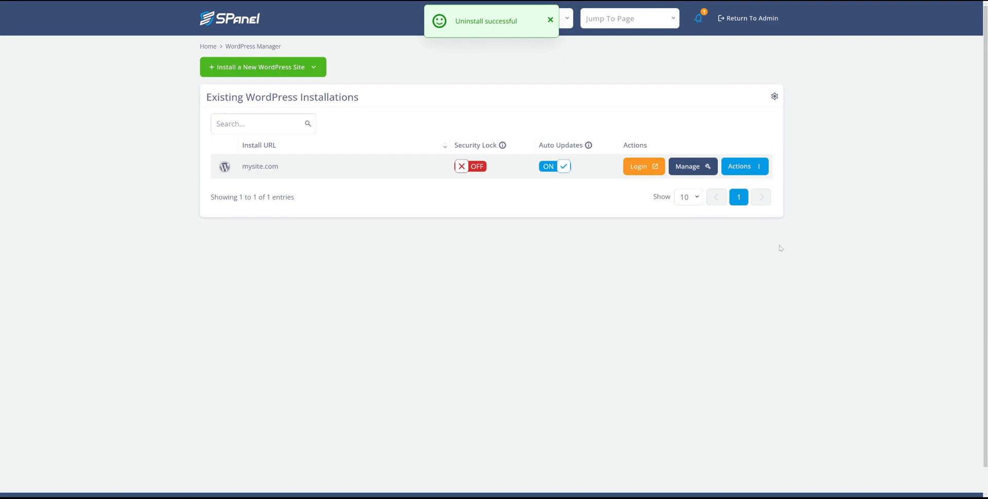
- Create a staging copy of mysite.com in the folder stage123 and check the notifications for its completion
{"action": "left_click", "coordinate": [744, 167]}
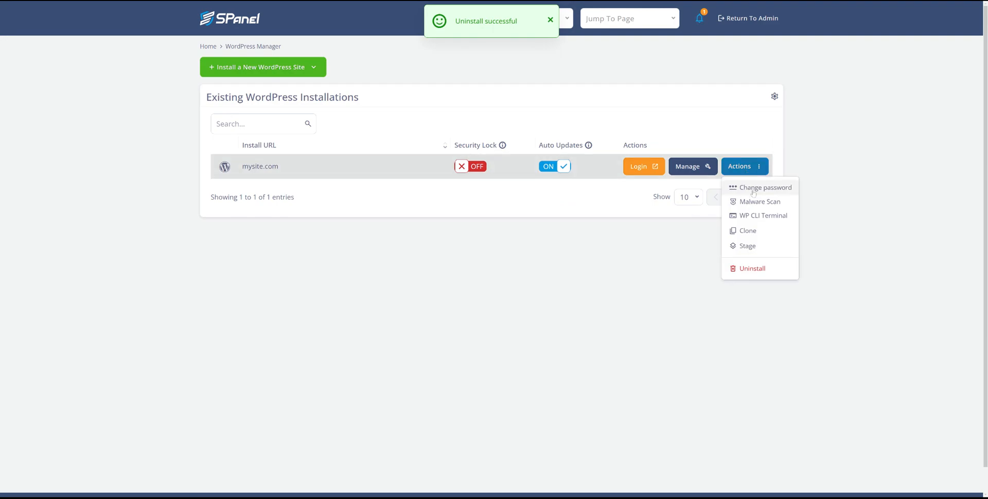
{"action": "left_click", "coordinate": [749, 246]}
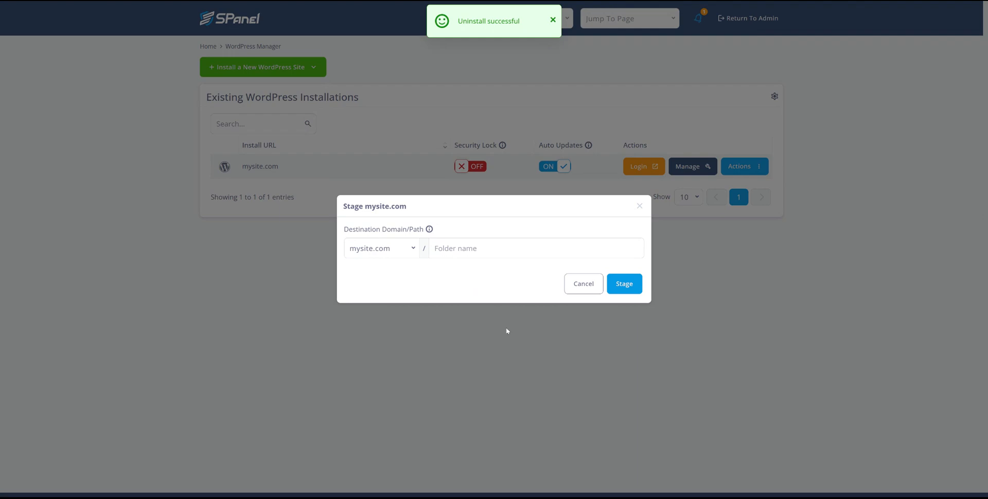
{"action": "left_click", "coordinate": [463, 248]}
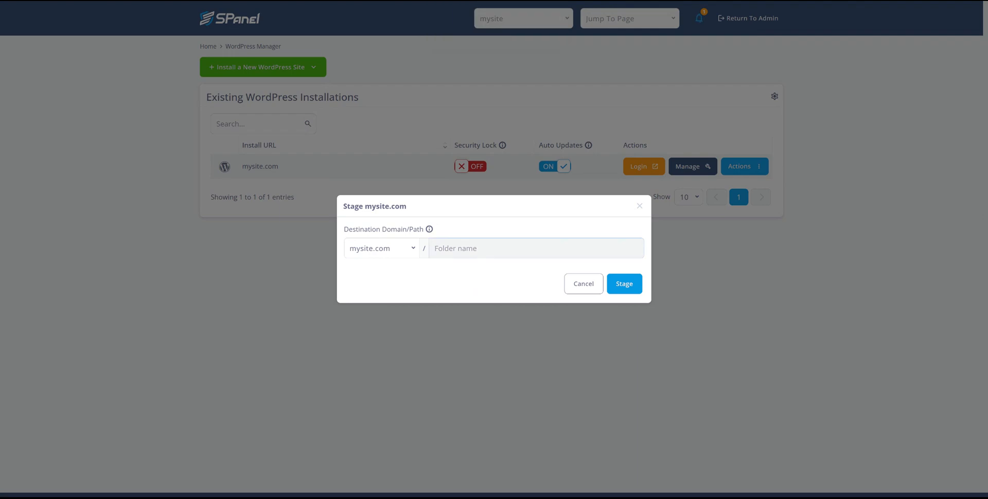
{"action": "type", "text": "stage123"}
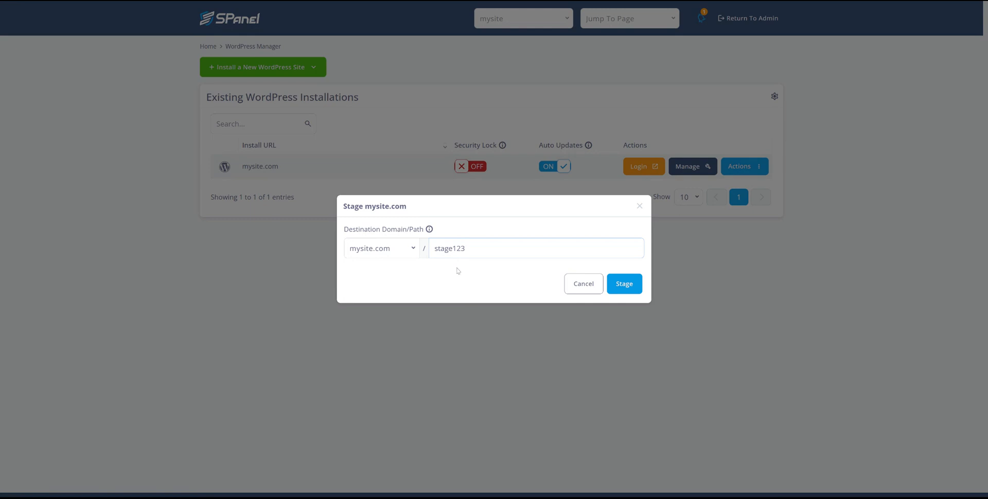
{"action": "left_click", "coordinate": [632, 288]}
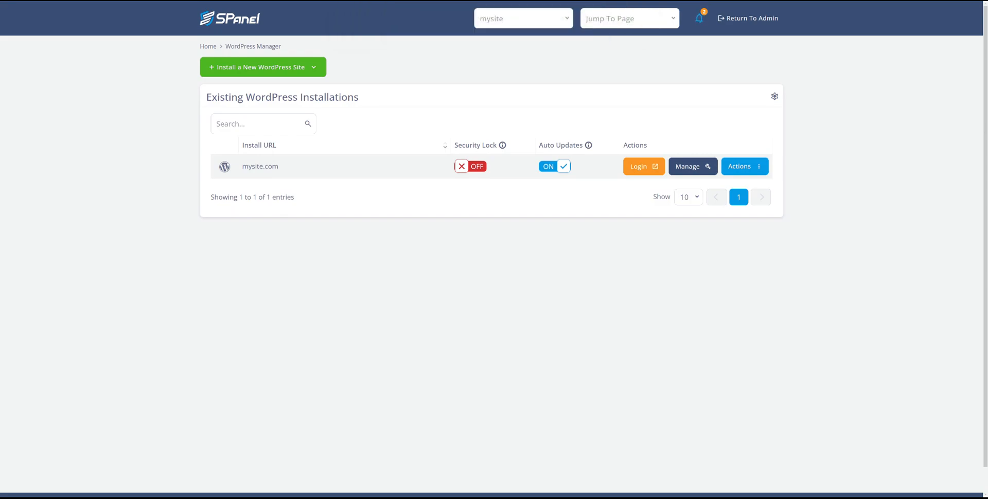
{"action": "left_click", "coordinate": [698, 19]}
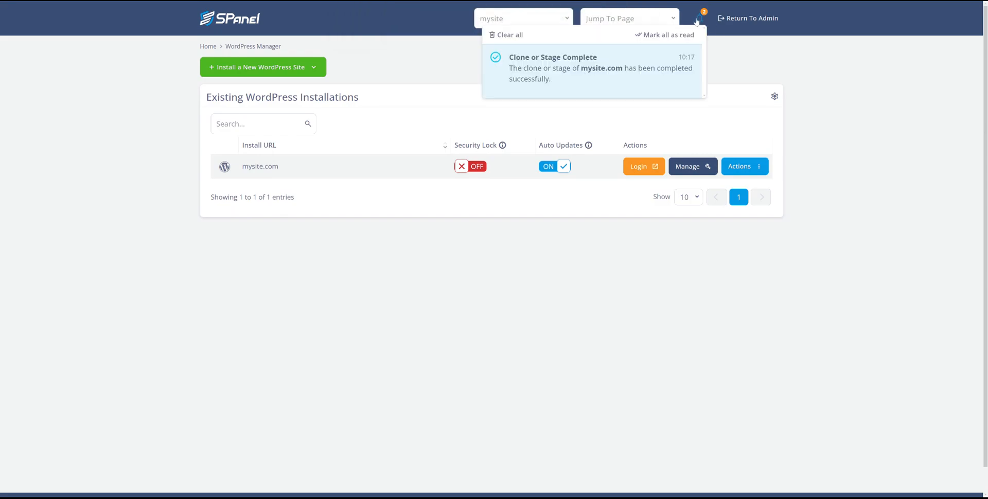
{"action": "left_click", "coordinate": [699, 19]}
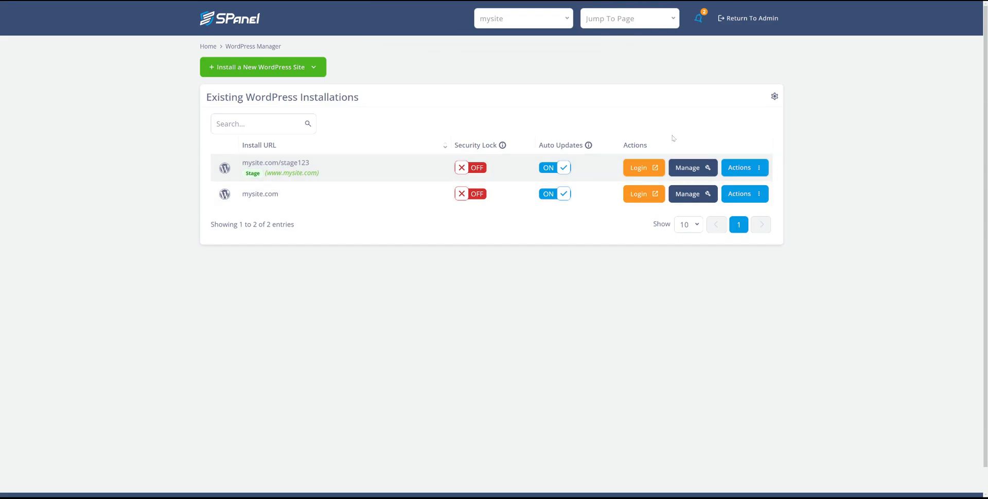
{"action": "left_click", "coordinate": [755, 166]}
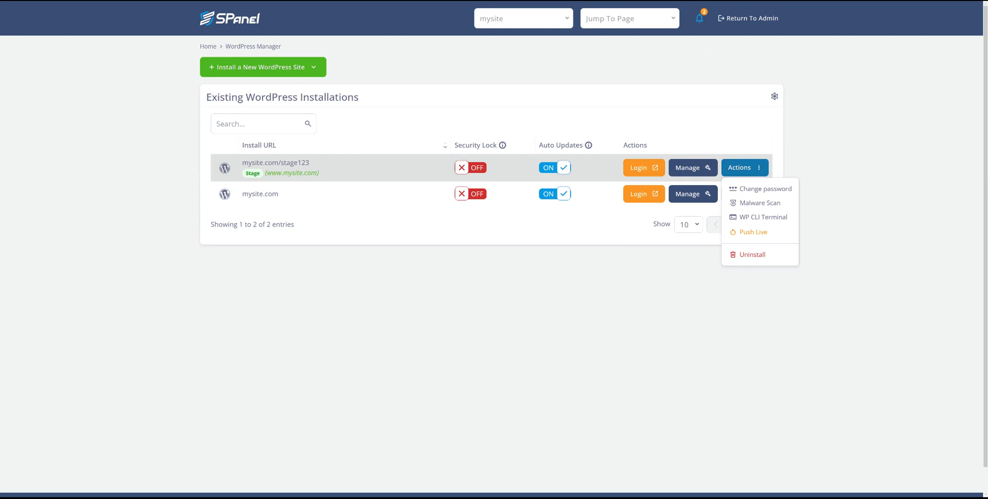
{"action": "left_click", "coordinate": [754, 233]}
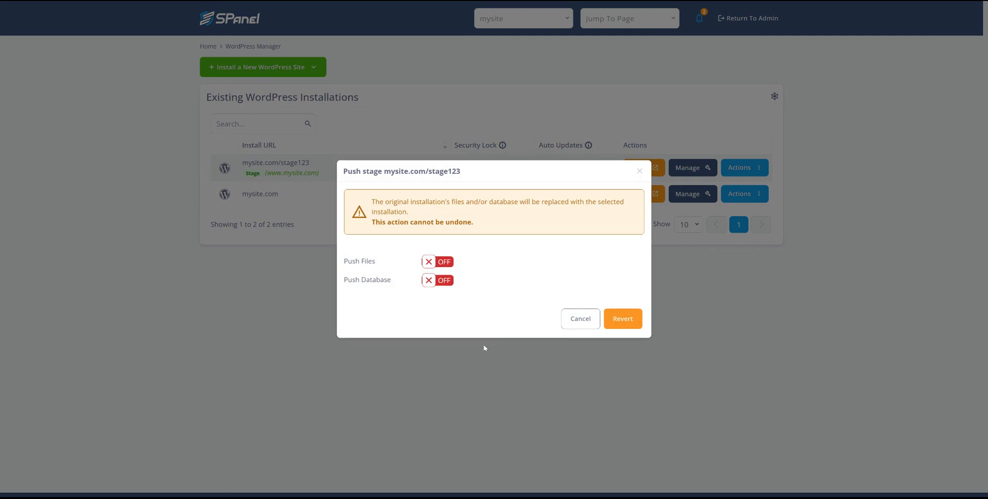
{"action": "left_click", "coordinate": [429, 262]}
{"action": "left_click", "coordinate": [426, 262]}
{"action": "left_click", "coordinate": [428, 280]}
{"action": "left_click", "coordinate": [427, 263]}
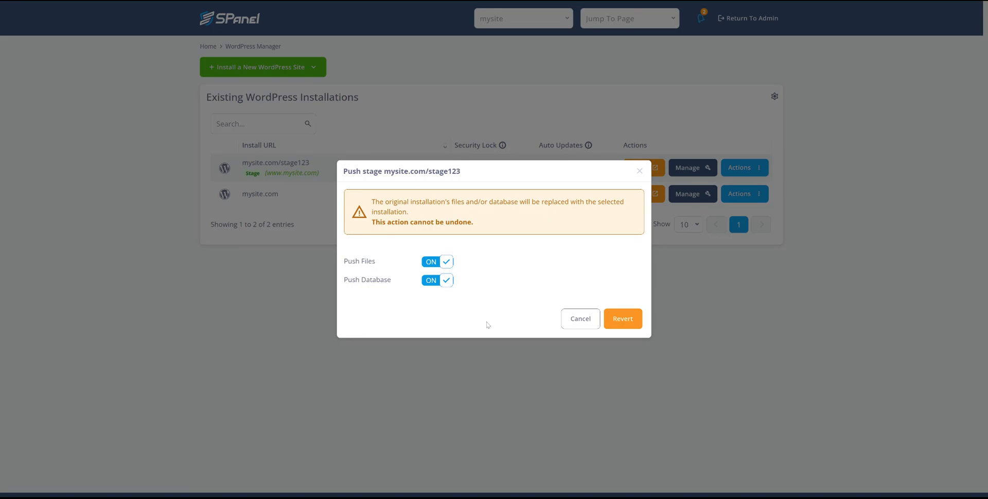
{"action": "left_click", "coordinate": [586, 323]}
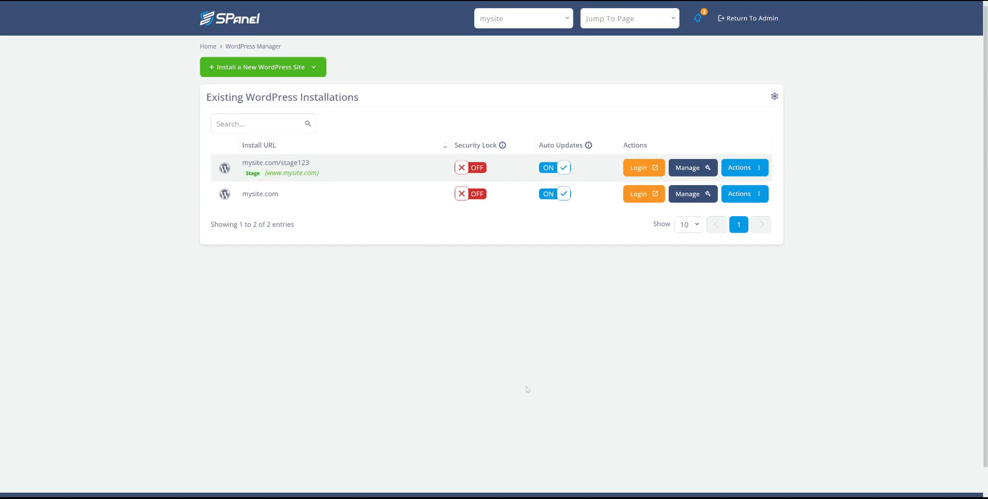
- Open the management page of the live mysite.com installation and review its themes, plugins, users with their available actions, and pending comments
{"action": "left_click", "coordinate": [696, 194]}
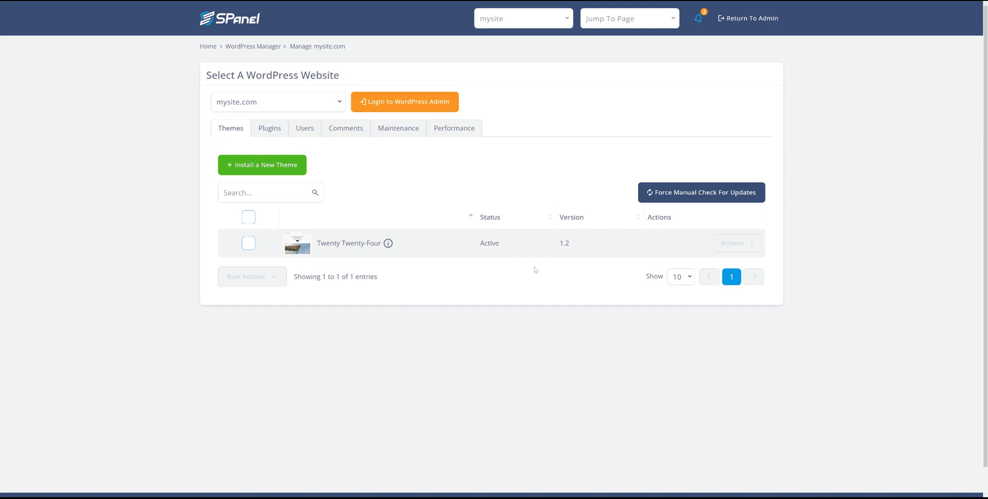
{"action": "left_click", "coordinate": [268, 129]}
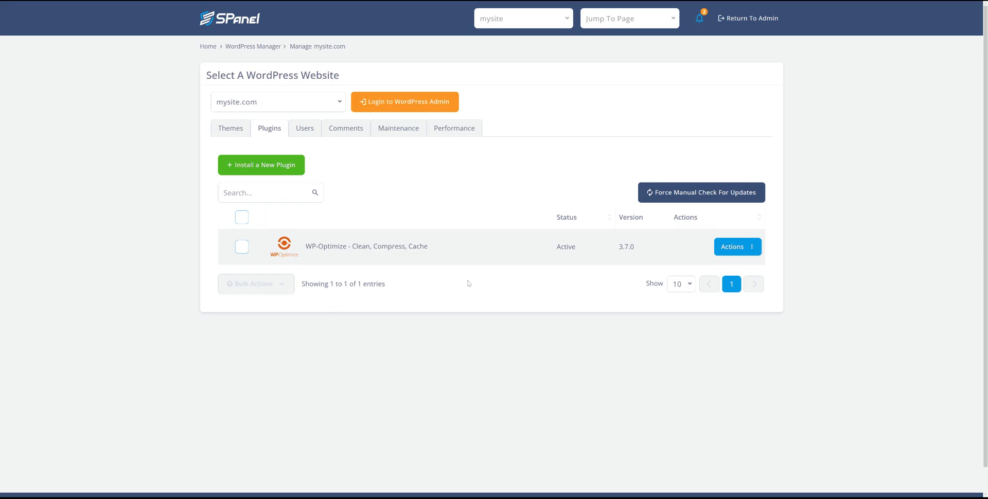
{"action": "left_click", "coordinate": [309, 129]}
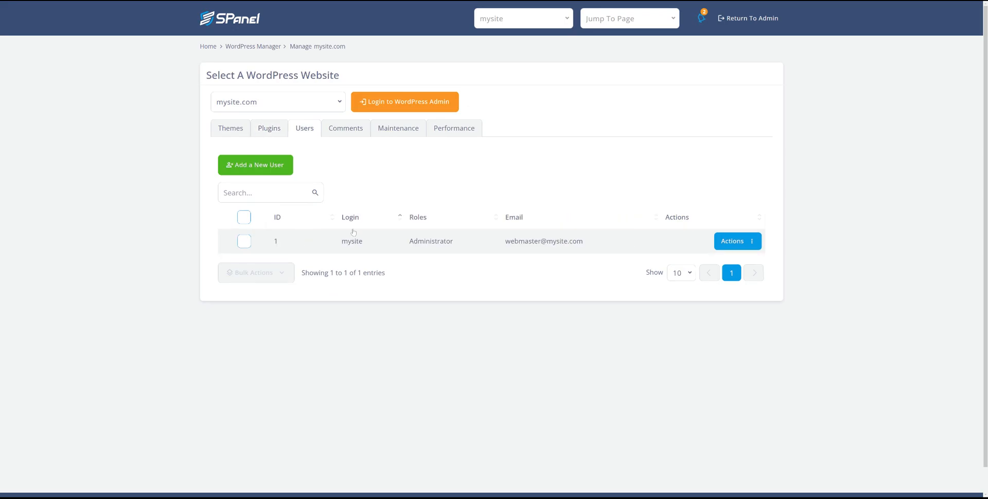
{"action": "left_click", "coordinate": [746, 249]}
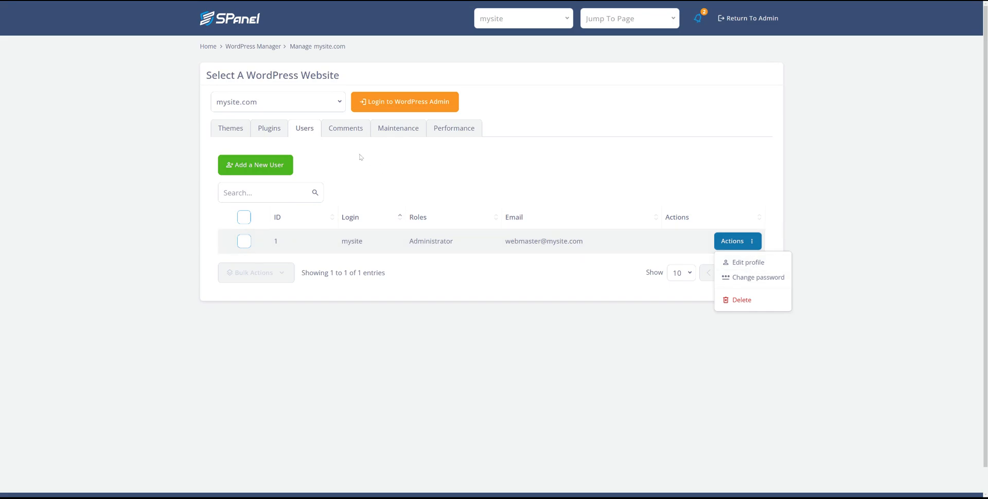
{"action": "left_click", "coordinate": [342, 130]}
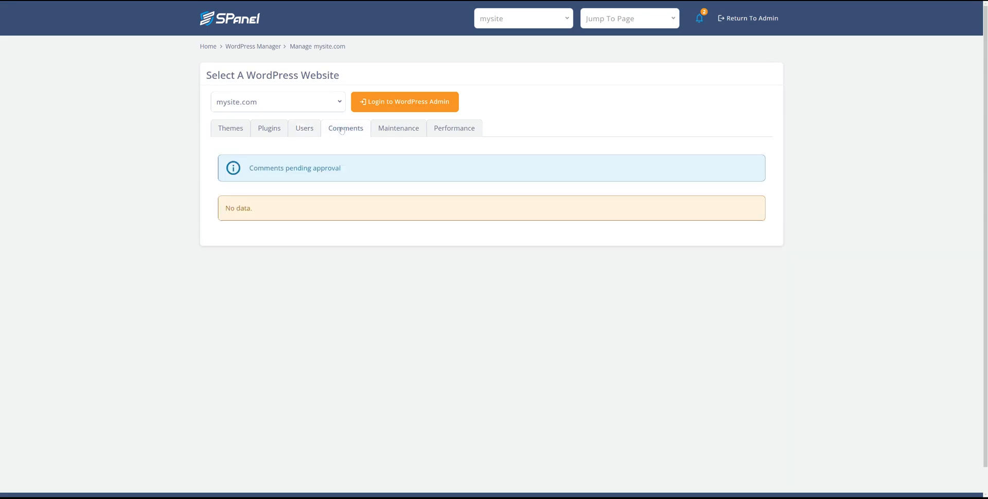
- Review the maintenance options of mysite.com, including the maintenance mode confirmation without enabling it and the actions available for its database
{"action": "left_click", "coordinate": [405, 129]}
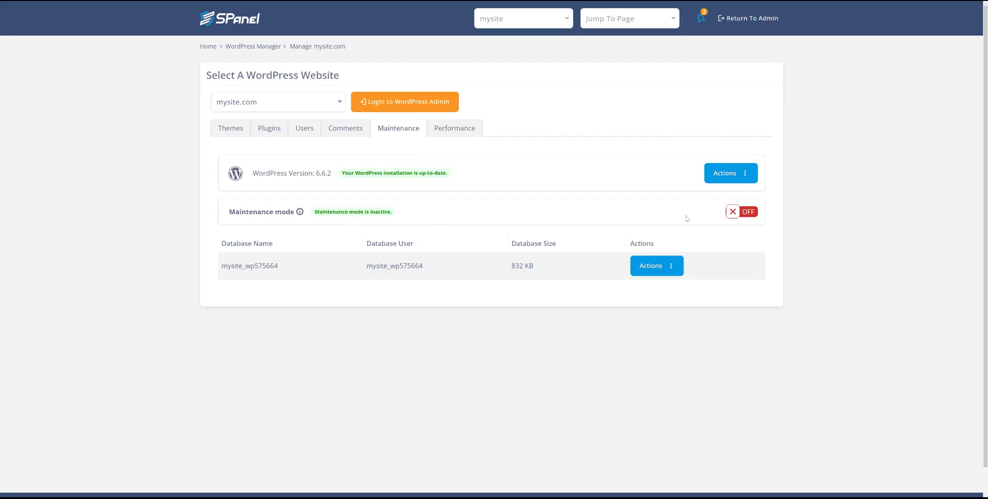
{"action": "left_click", "coordinate": [741, 220]}
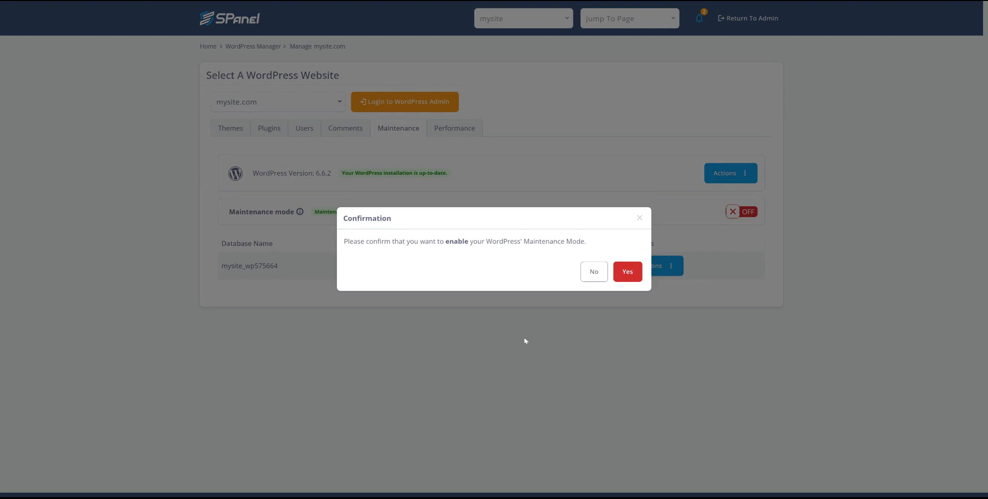
{"action": "left_click", "coordinate": [594, 272]}
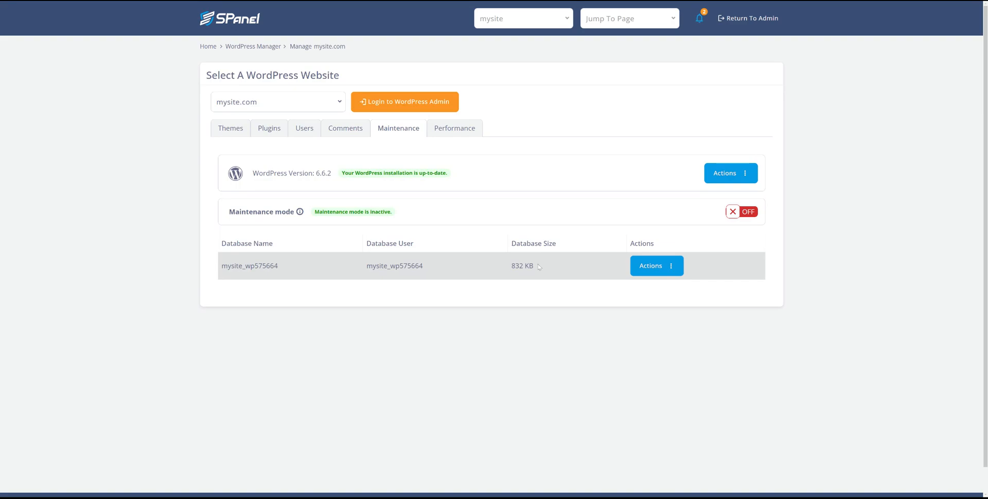
{"action": "left_click", "coordinate": [661, 266]}
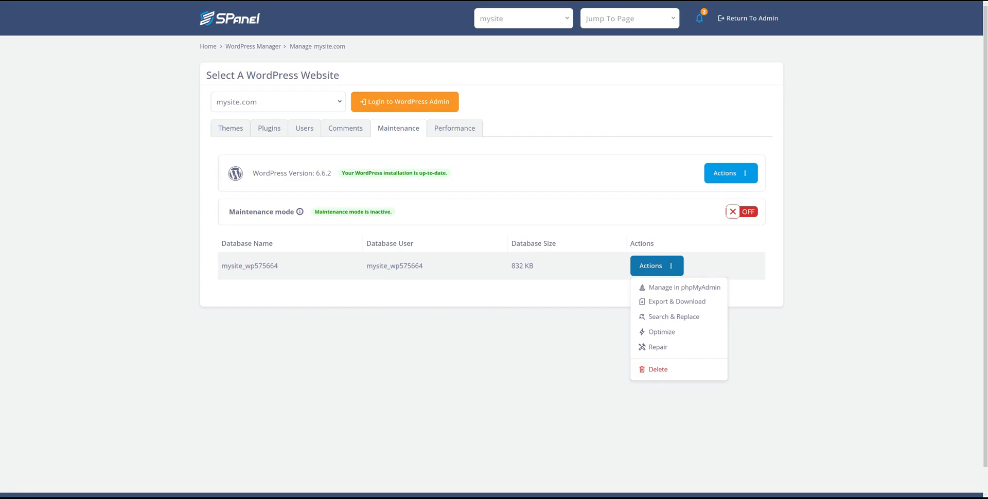
{"action": "left_click", "coordinate": [553, 349]}
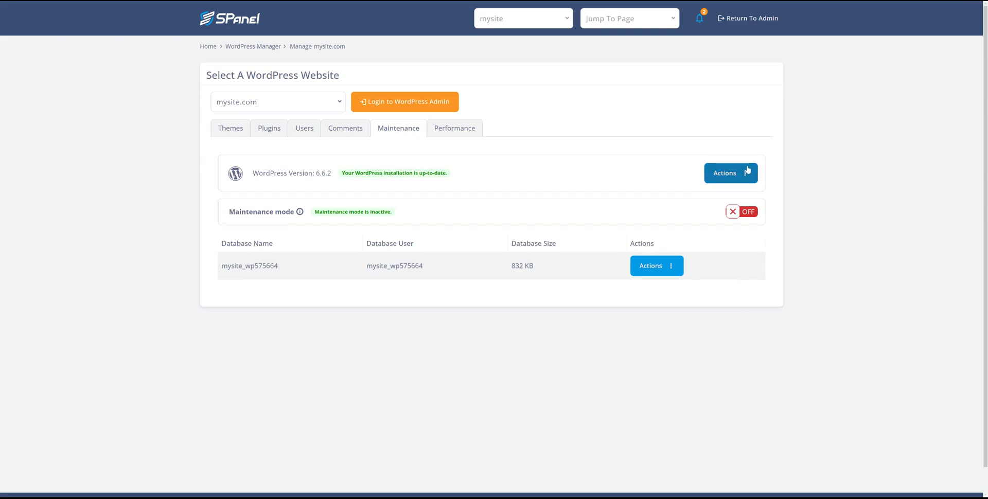
- Review the actions available for the WordPress core of mysite.com, including the confirmation for reinstalling the current version without reinstalling it
{"action": "left_click", "coordinate": [742, 175]}
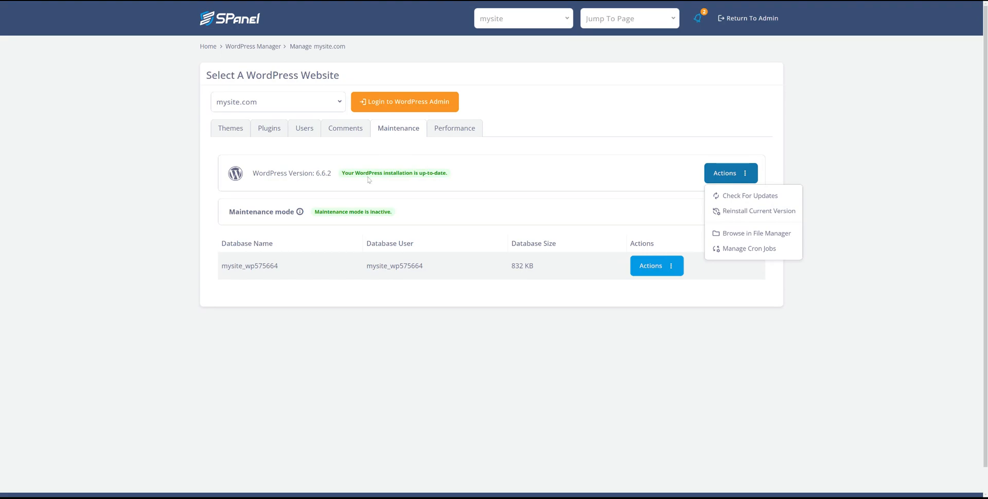
{"action": "left_click", "coordinate": [759, 211]}
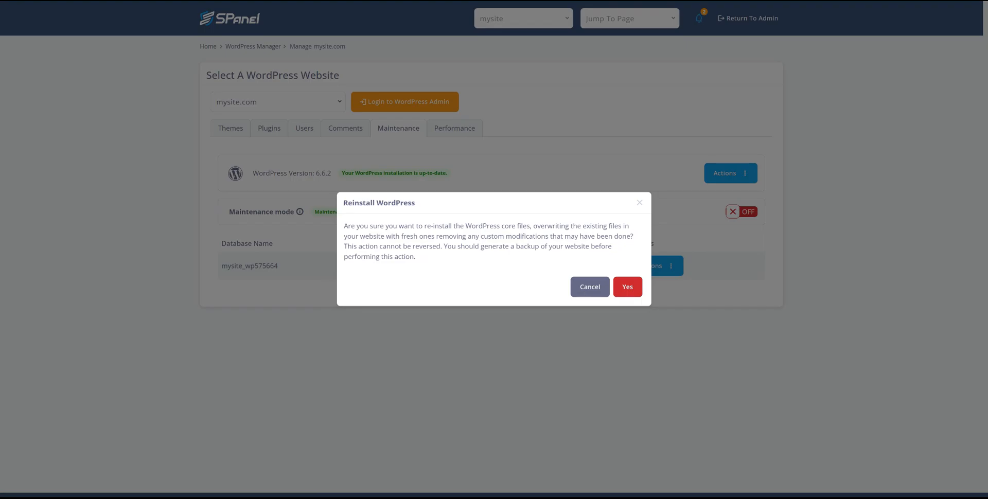
{"action": "left_click", "coordinate": [581, 291]}
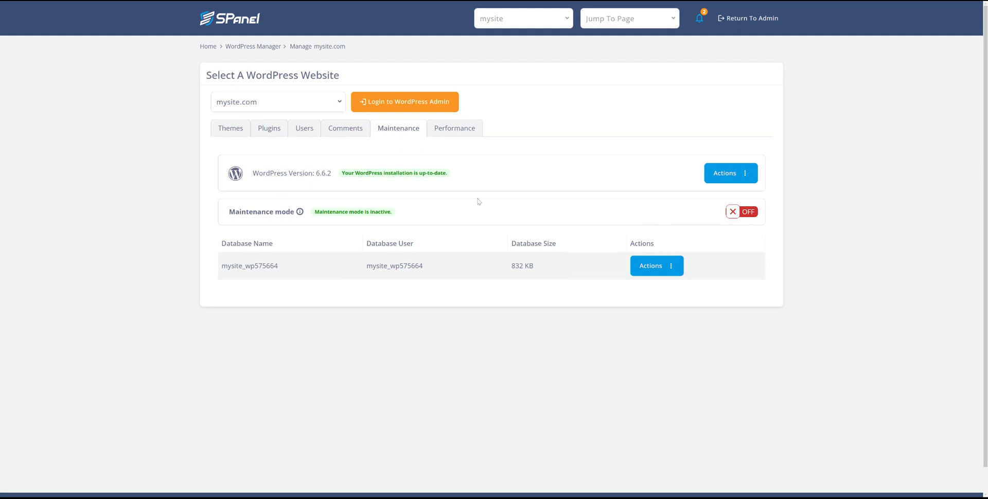
{"action": "left_click_drag", "start_coordinate": [363, 173], "coordinate": [443, 173]}
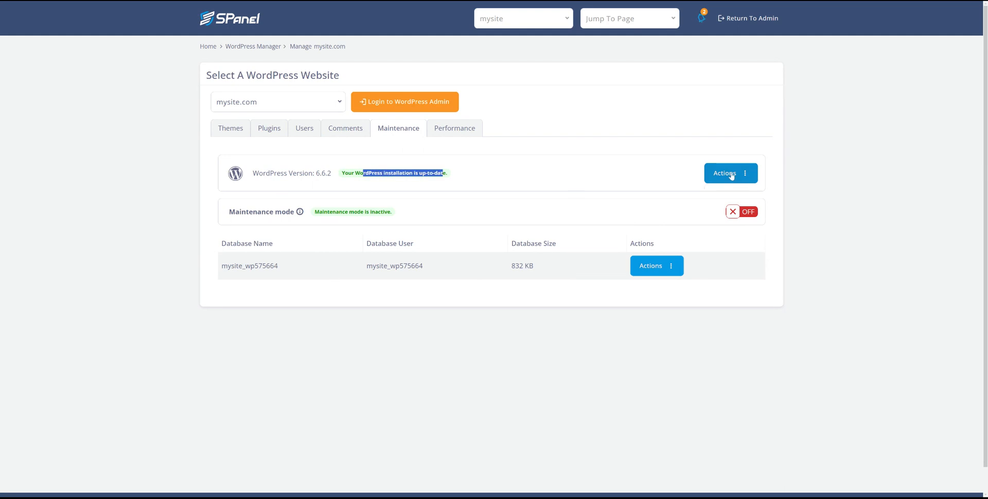
{"action": "left_click", "coordinate": [731, 173]}
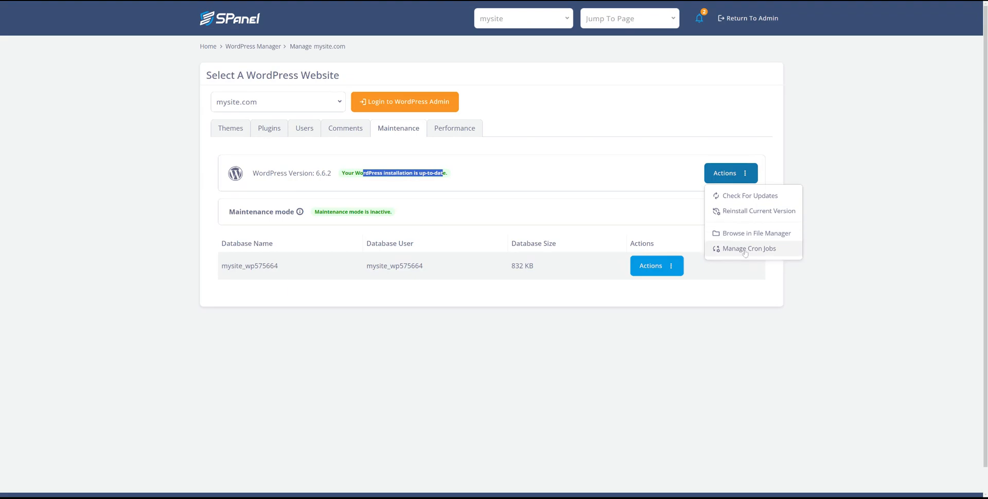
- View the performance section of mysite.com with its Lighthouse Speed Report option, and return to the list of installed themes
{"action": "left_click", "coordinate": [447, 137]}
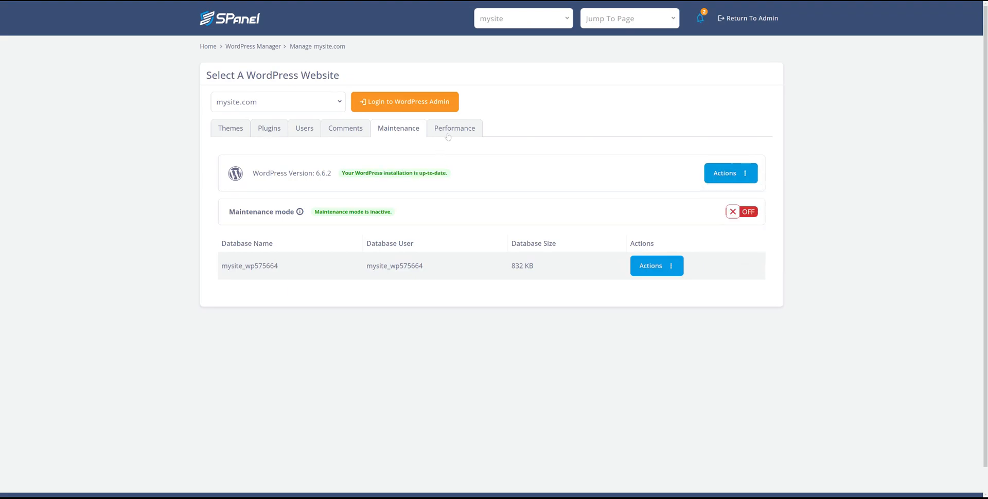
{"action": "left_click", "coordinate": [448, 135]}
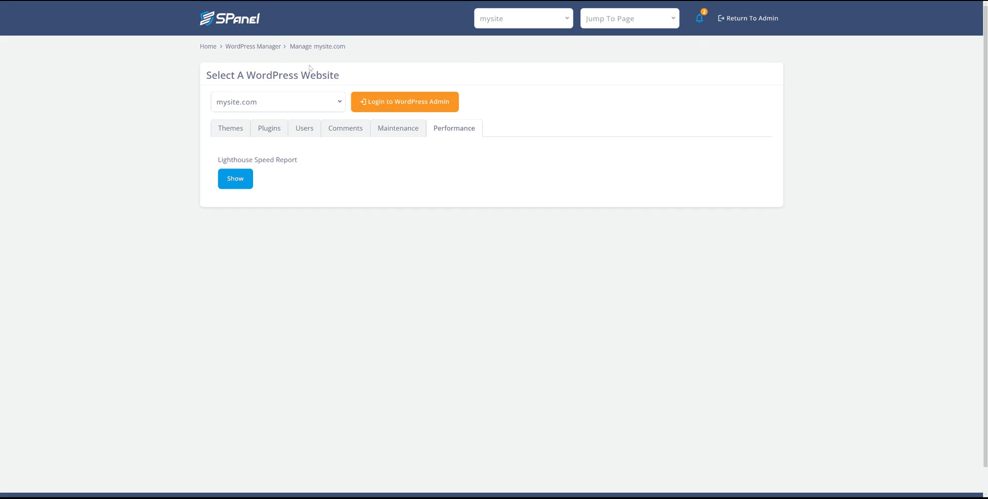
{"action": "left_click", "coordinate": [226, 129]}
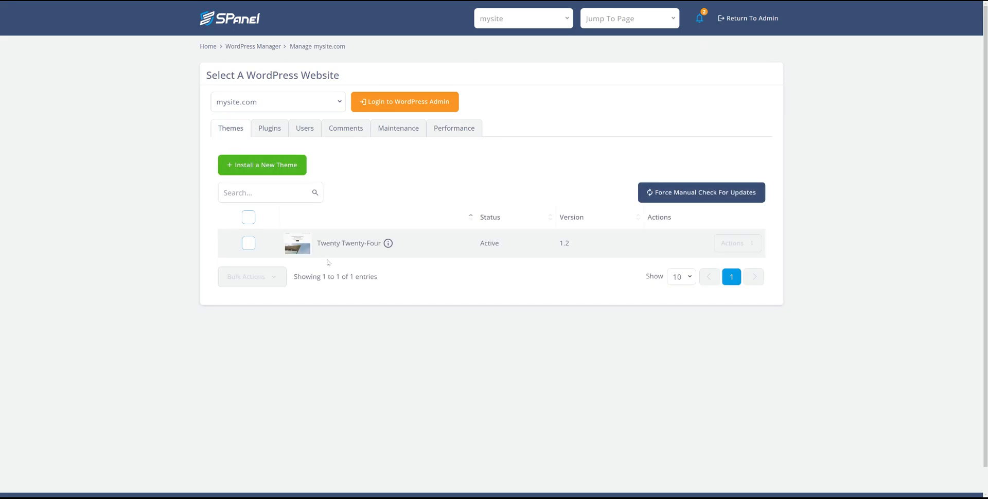